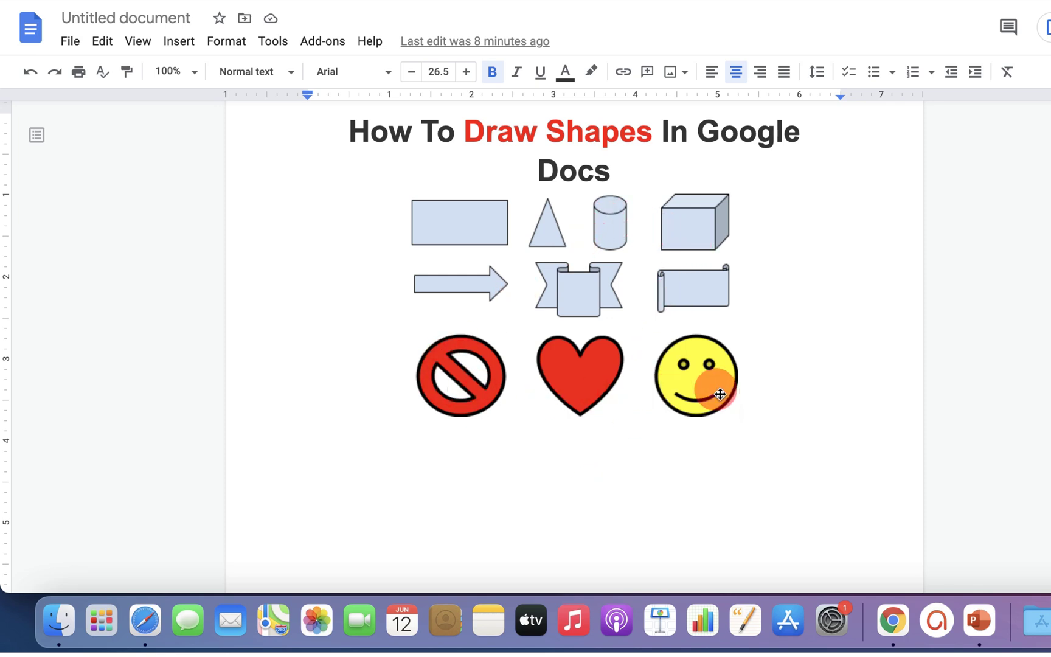
# - Select the example shapes drawing below the 'How To Draw Shapes In Google Docs' title
pyautogui.click(630, 393)
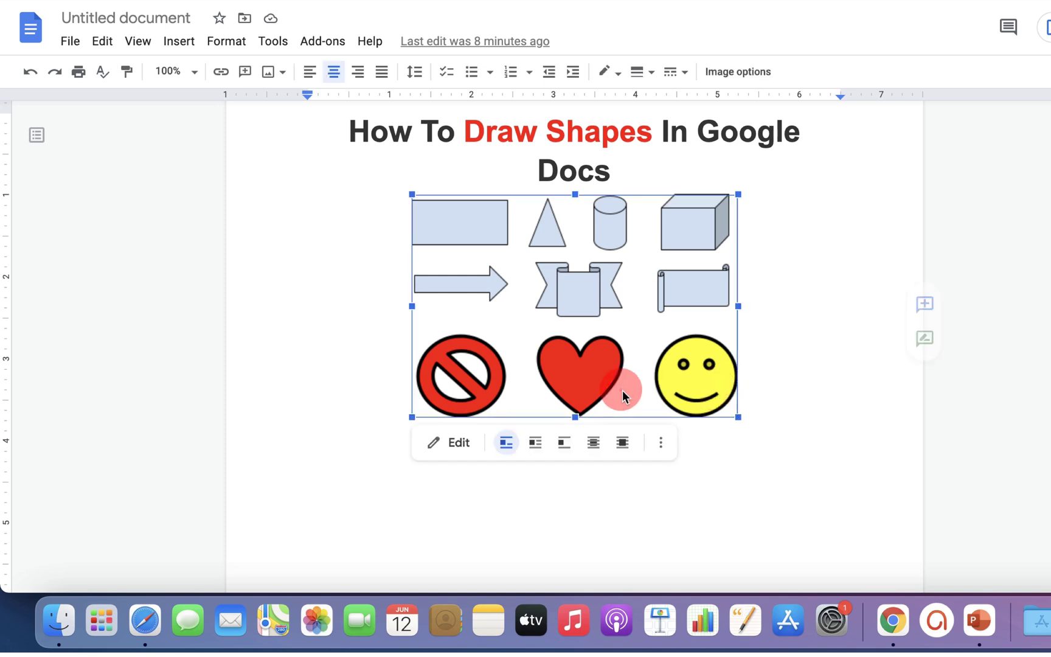
# - Delete the old shapes drawing and start a new blank drawing with the Shapes list showing
pyautogui.press('BackSpace')
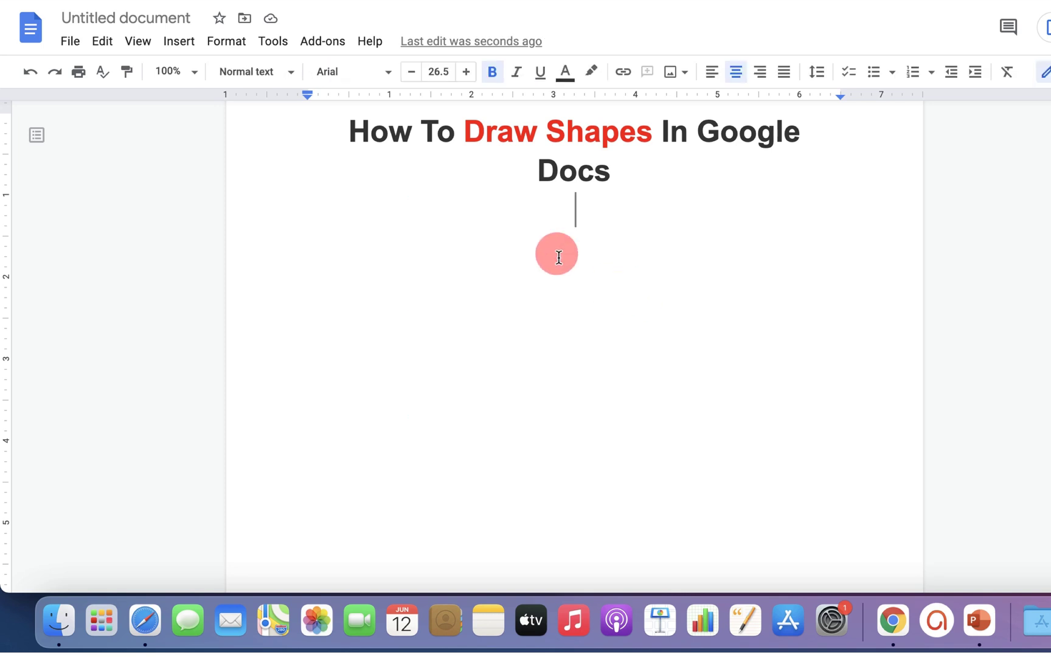
pyautogui.click(179, 41)
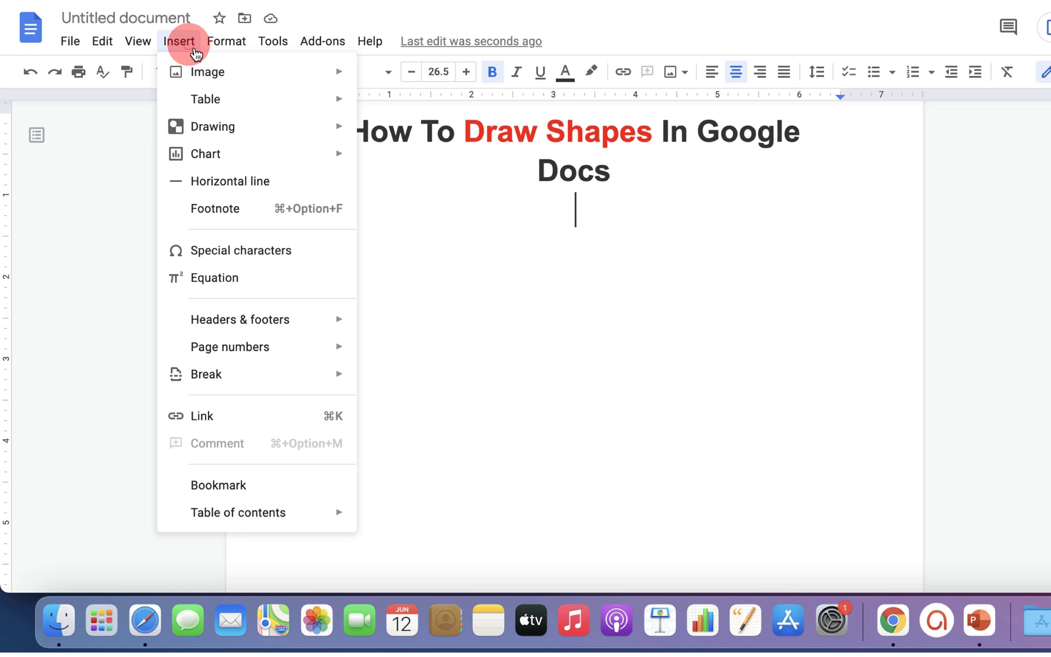
pyautogui.moveTo(213, 127)
pyautogui.click(399, 132)
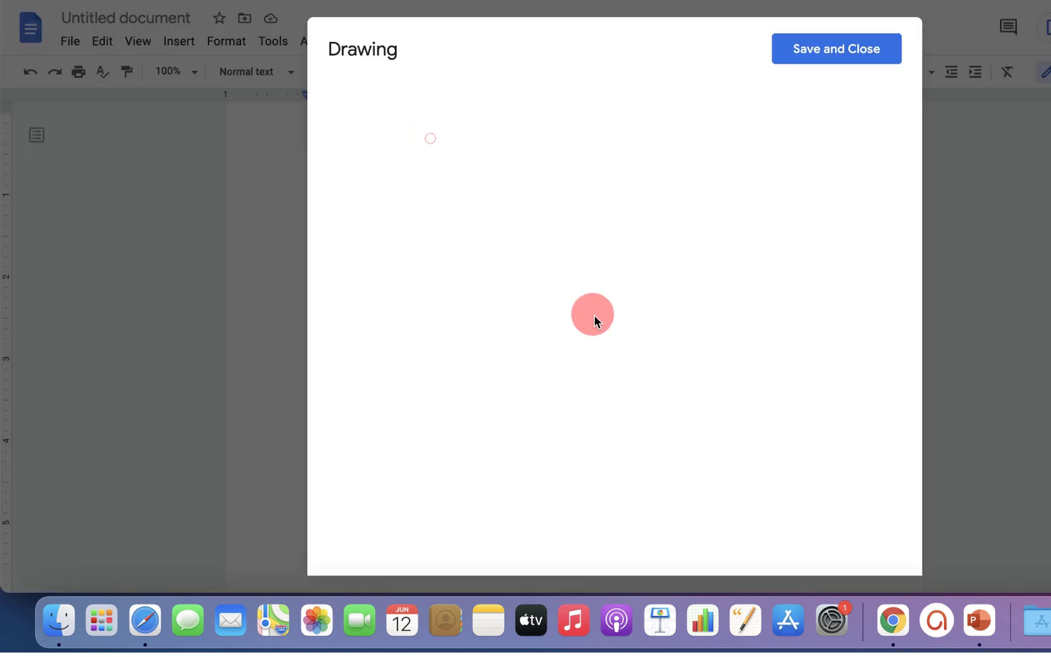
pyautogui.click(558, 101)
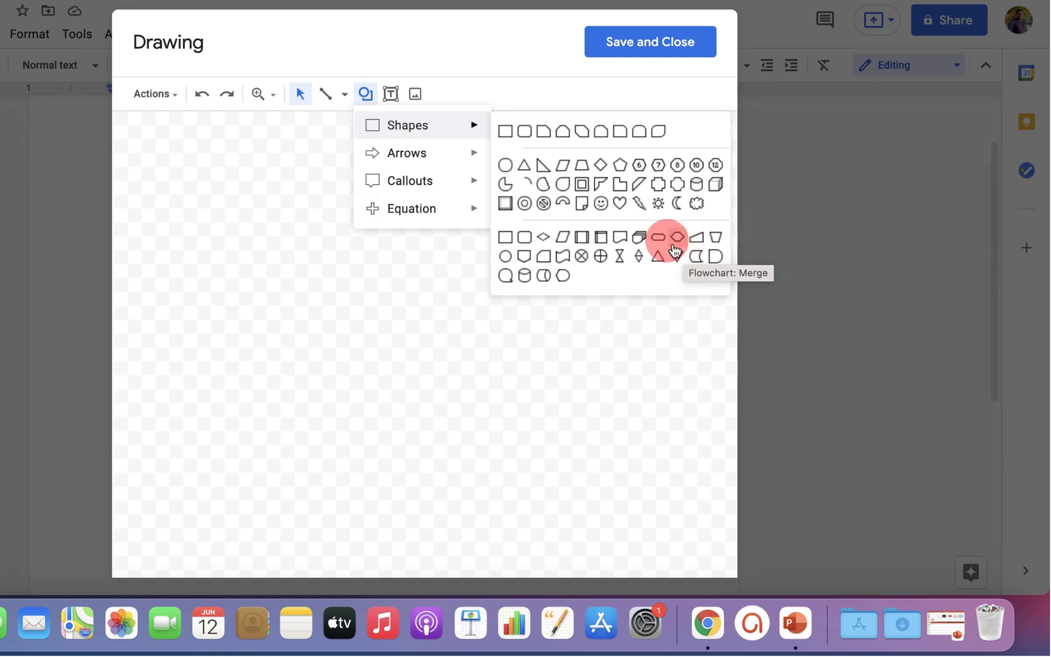
pyautogui.moveTo(408, 124)
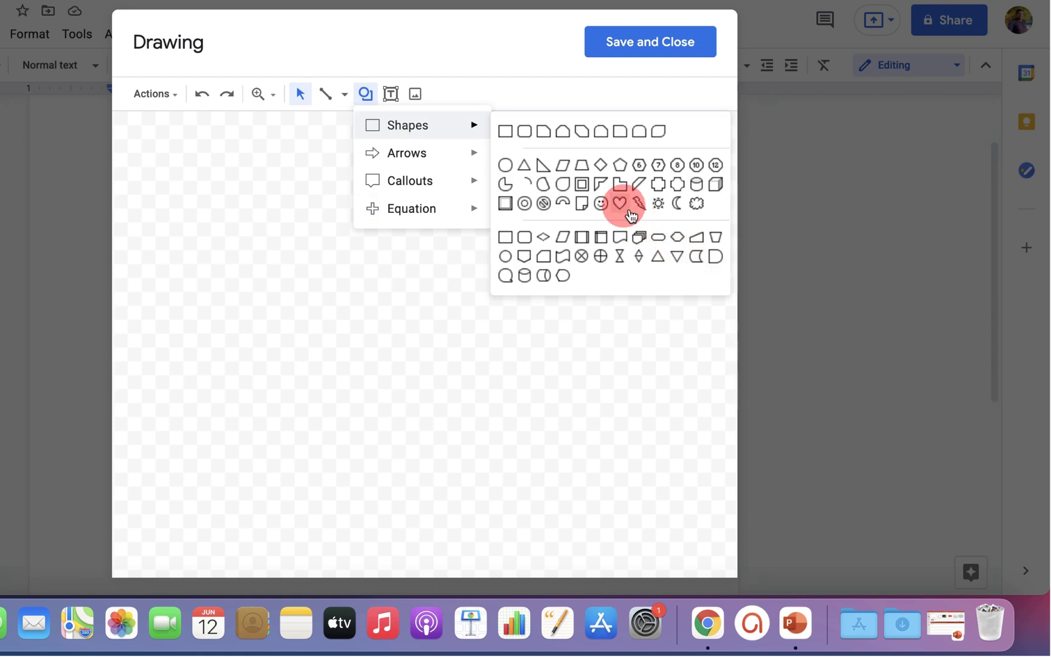
# - Draw a heart shape on the canvas and move it toward the left
pyautogui.click(622, 203)
pyautogui.moveTo(298, 169)
pyautogui.mouseDown()
pyautogui.moveTo(365, 247)
pyautogui.moveTo(484, 346)
pyautogui.mouseUp()
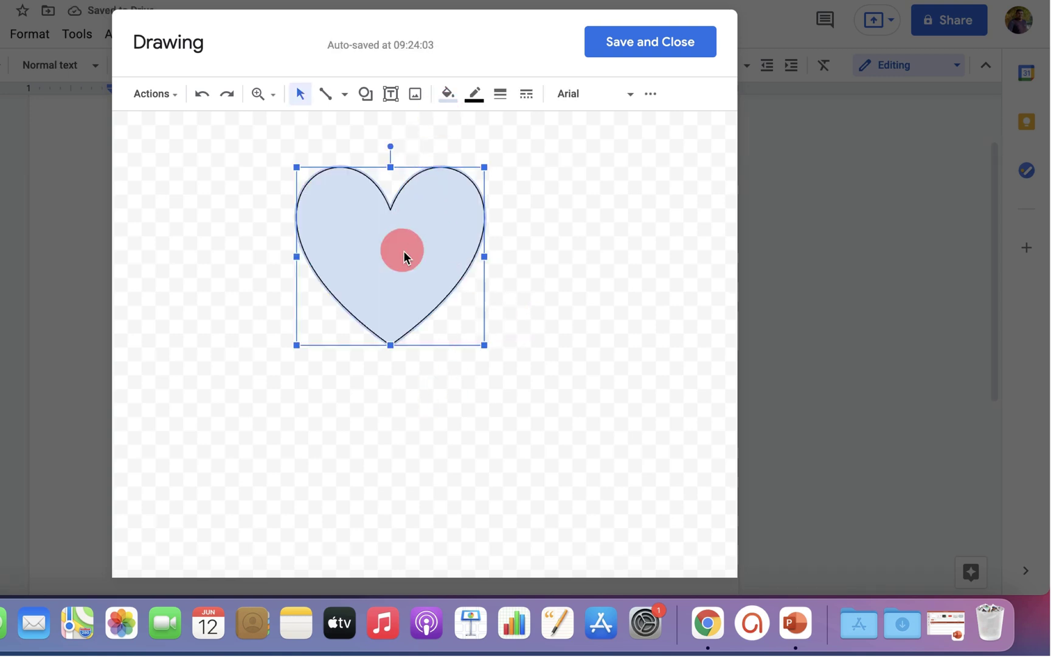
pyautogui.moveTo(405, 252); pyautogui.dragTo(323, 274)
# - Fill the heart with solid red, then with a red radial gradient
pyautogui.click(448, 94)
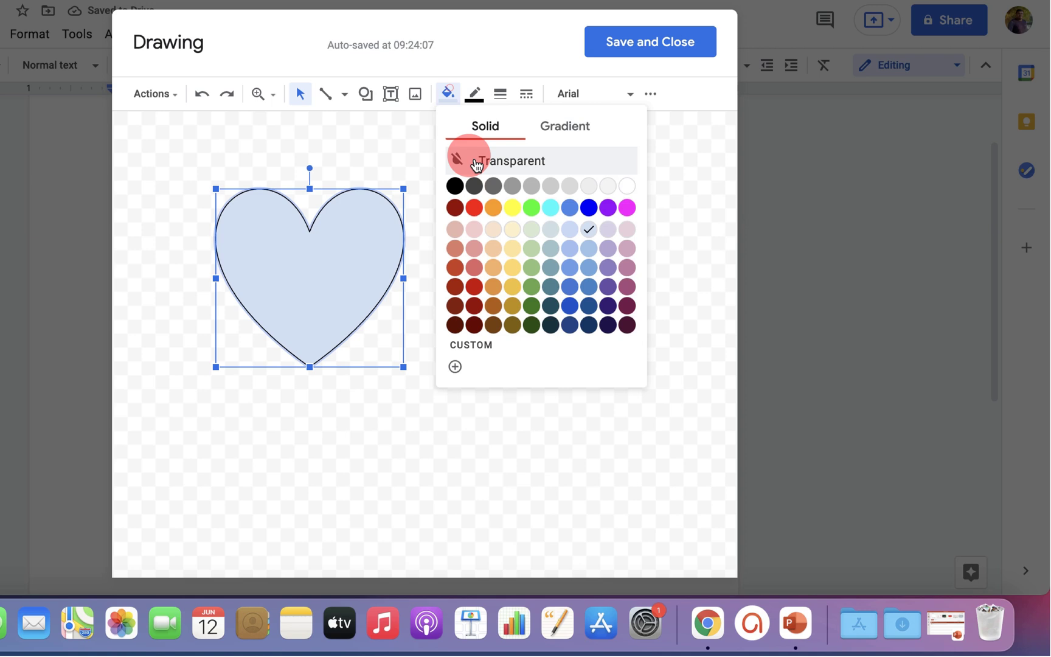
pyautogui.click(477, 163)
pyautogui.click(448, 94)
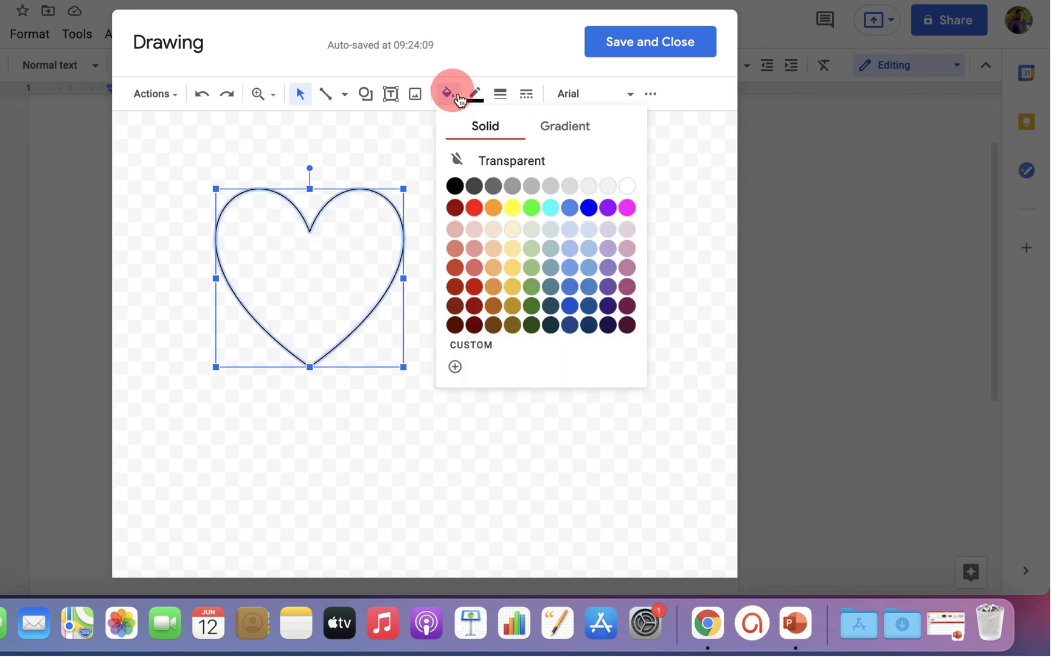
pyautogui.click(513, 210)
pyautogui.click(476, 208)
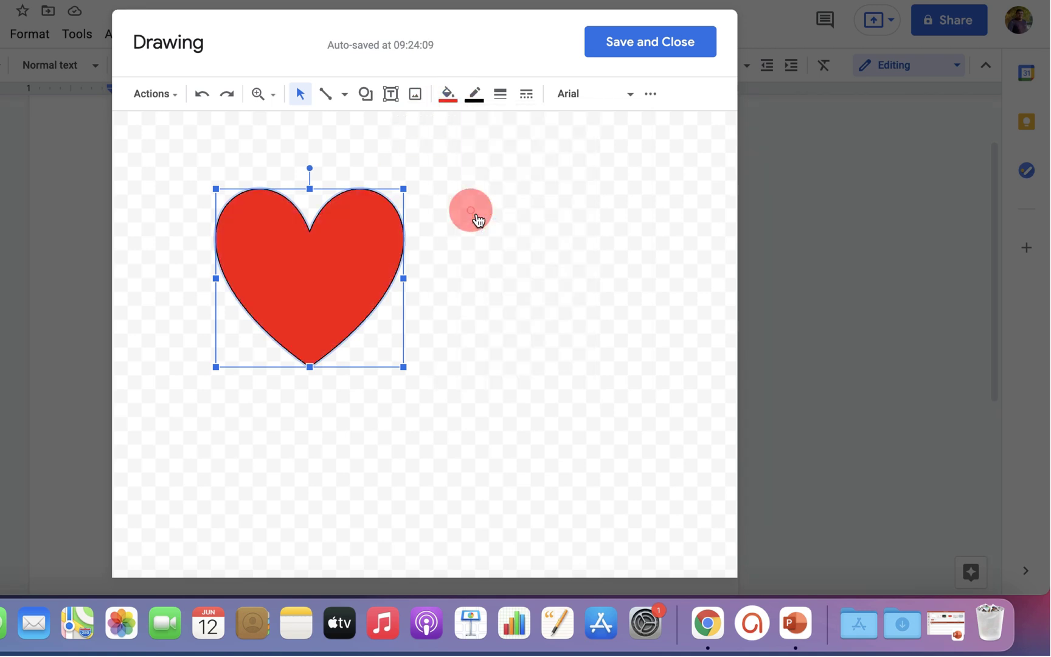
pyautogui.click(475, 94)
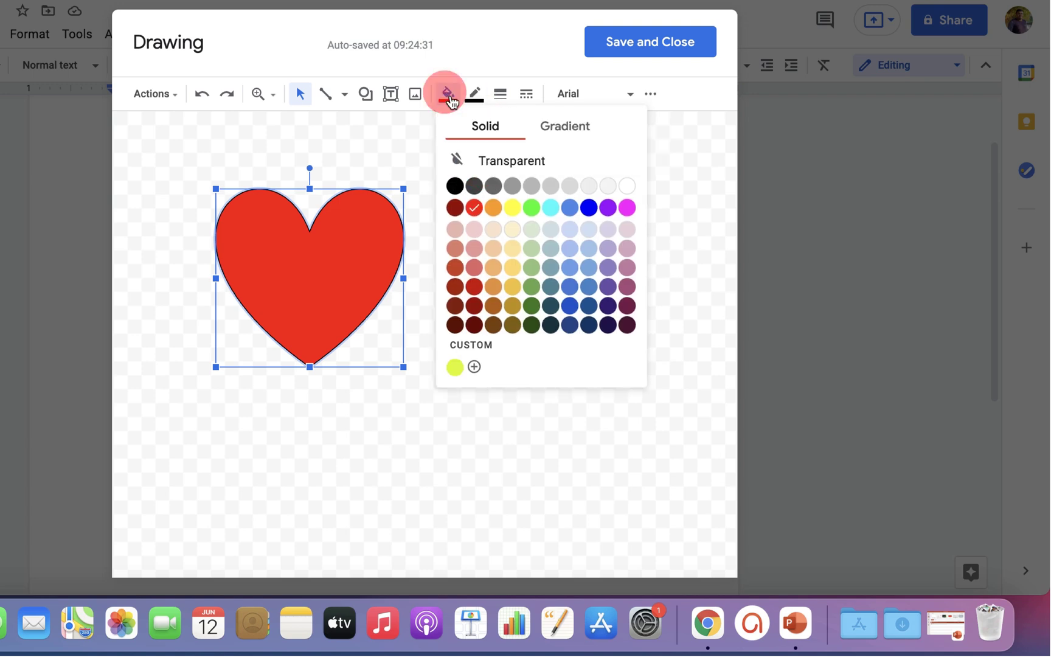
pyautogui.click(571, 144)
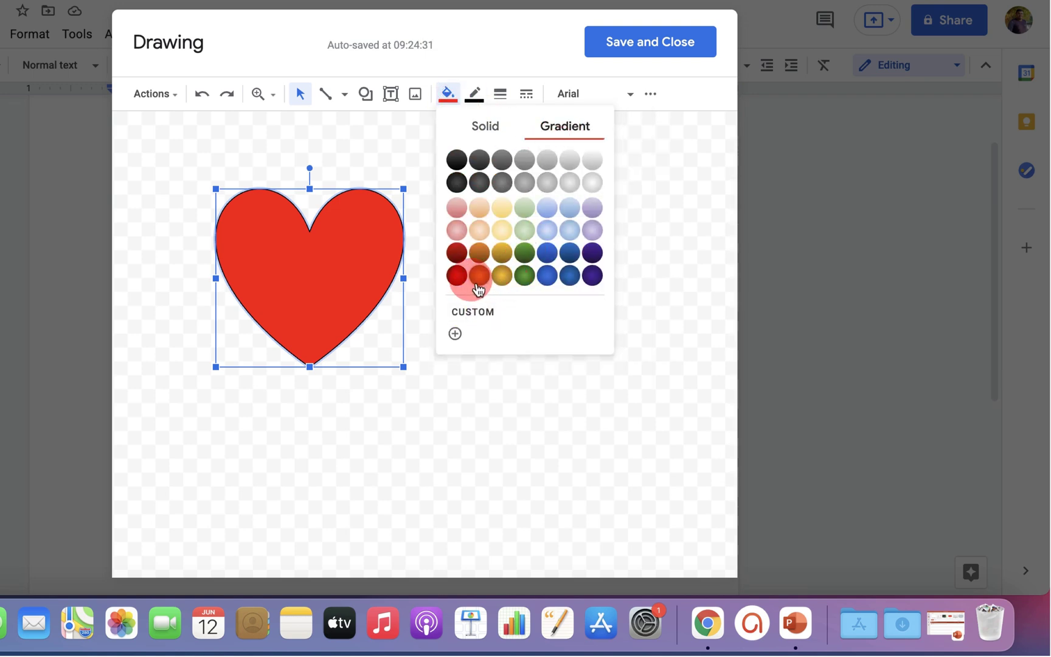
pyautogui.click(458, 277)
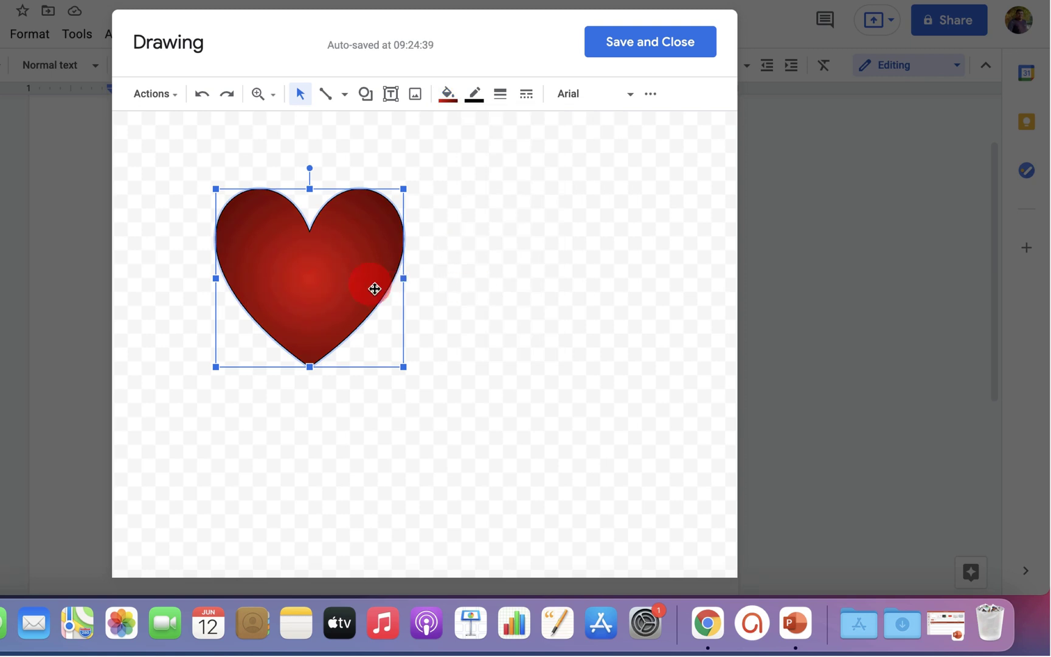
pyautogui.click(501, 95)
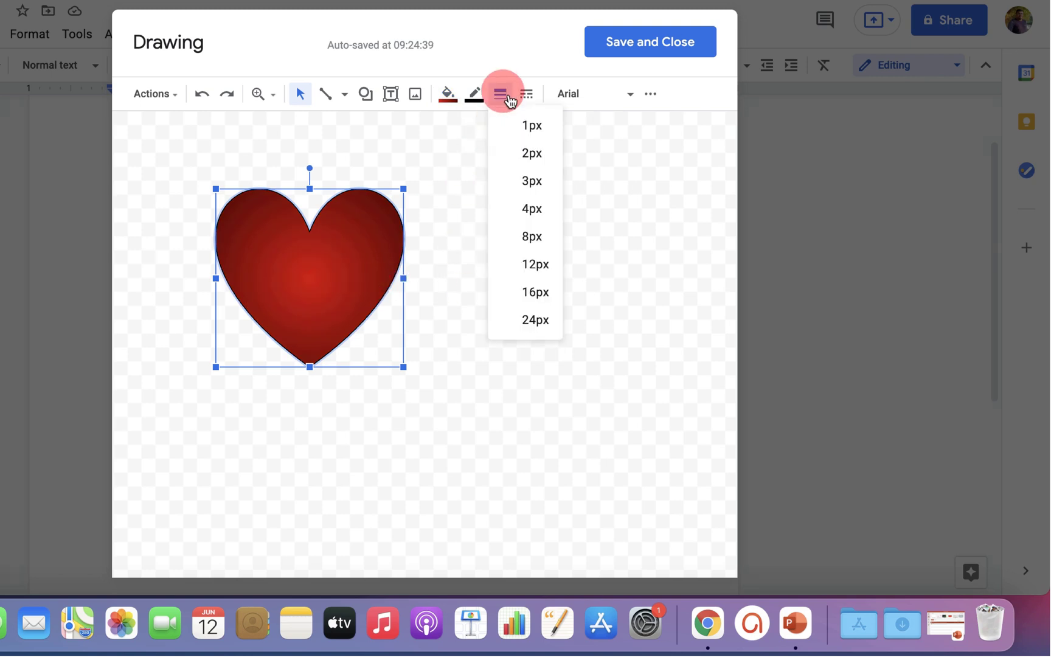
# - Give the heart a 4px outline and centre the TEXT label inside it
pyautogui.click(531, 212)
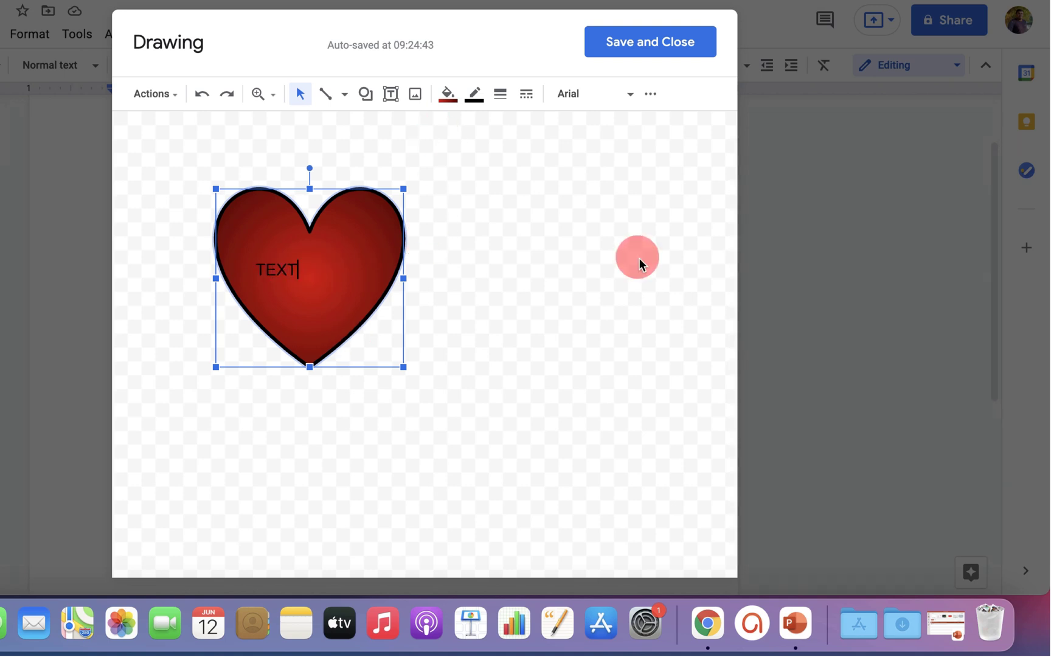
pyautogui.moveTo(309, 269); pyautogui.dragTo(241, 271)
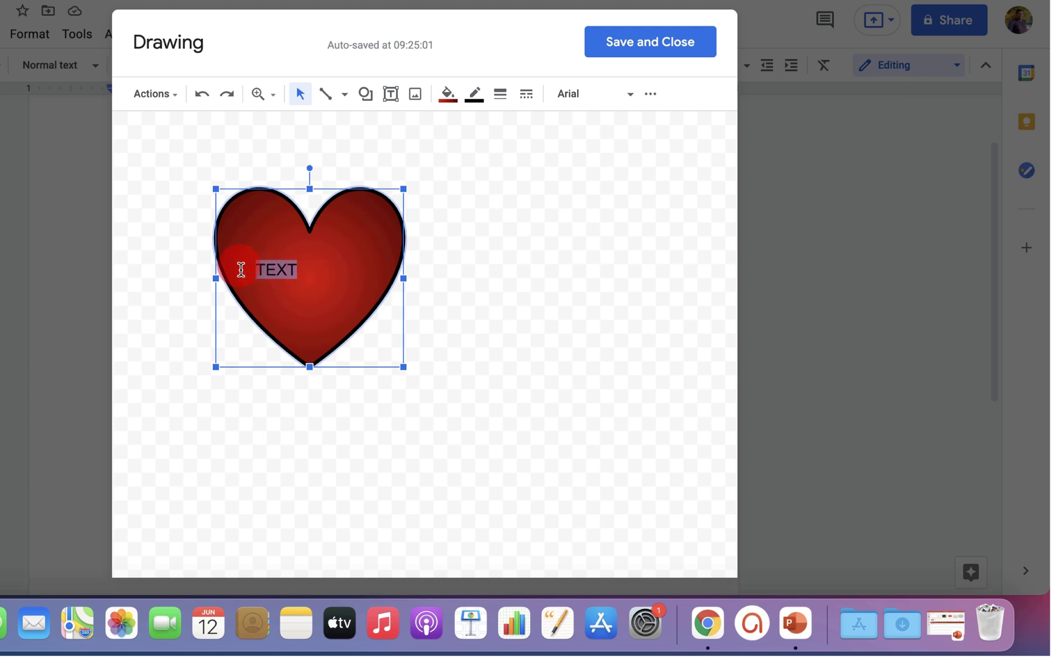
pyautogui.click(651, 94)
pyautogui.click(454, 126)
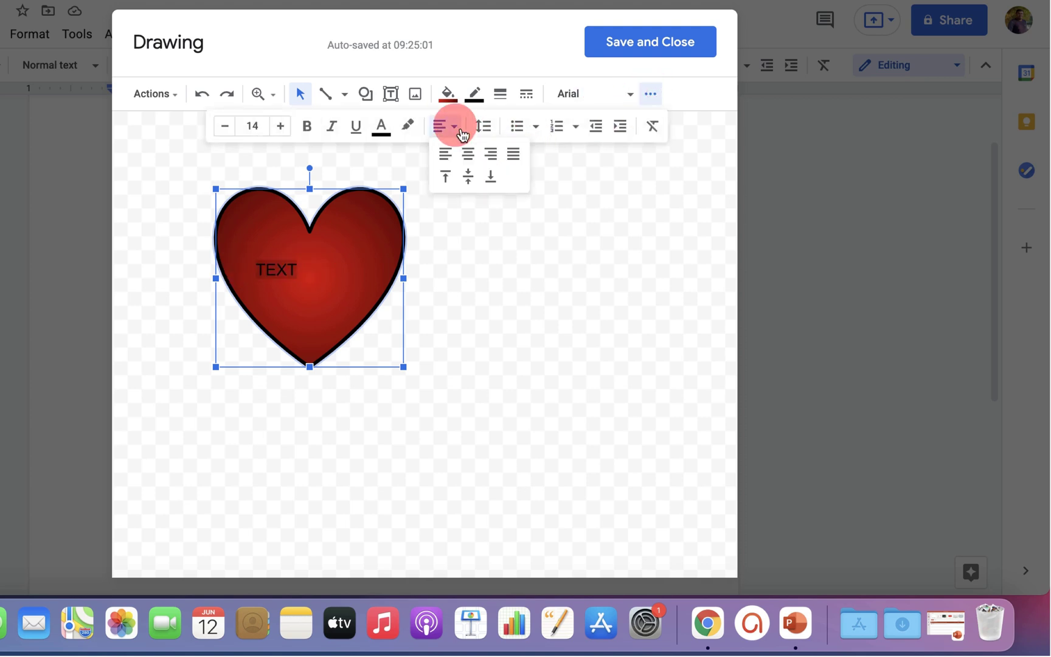
pyautogui.click(467, 154)
# - Make the TEXT label bold, size 30 and white, then finish editing
pyautogui.click(307, 125)
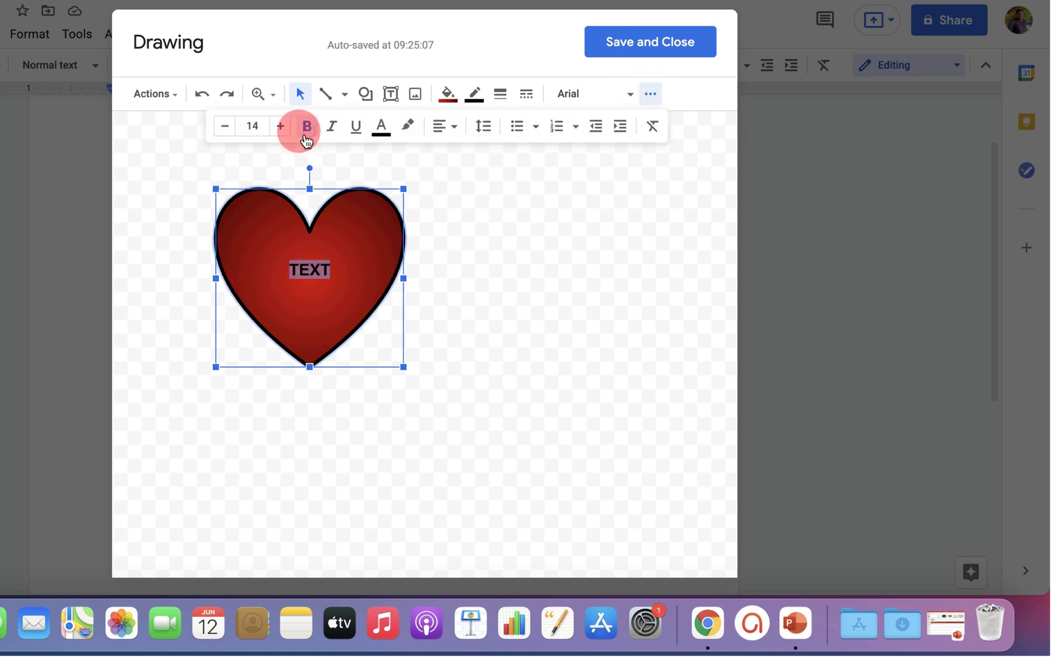
pyautogui.click(264, 126)
pyautogui.click(251, 434)
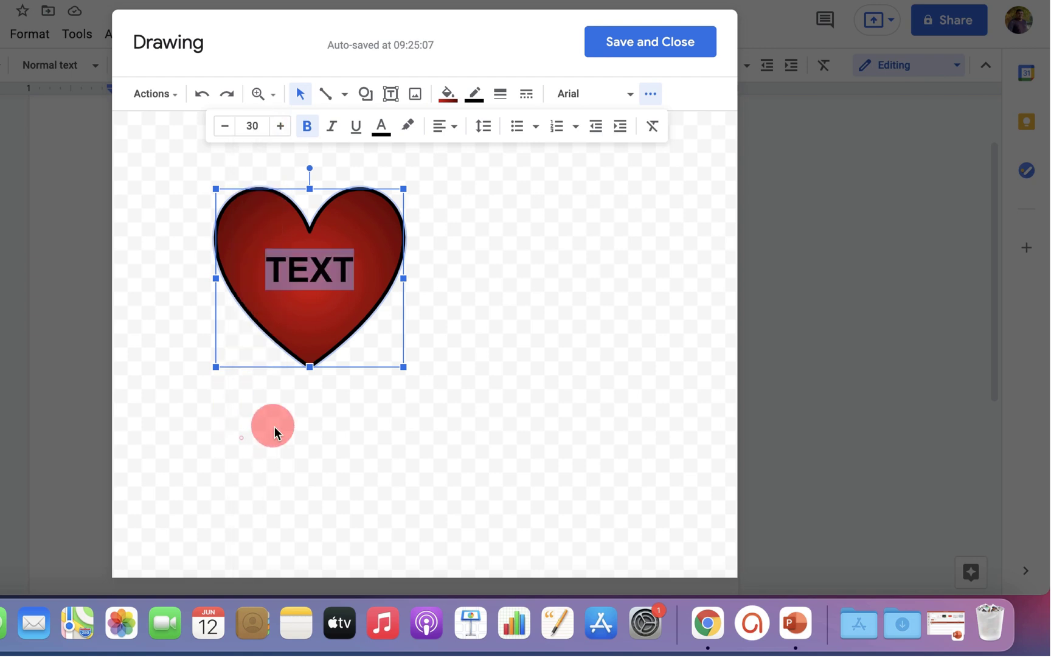
pyautogui.click(382, 126)
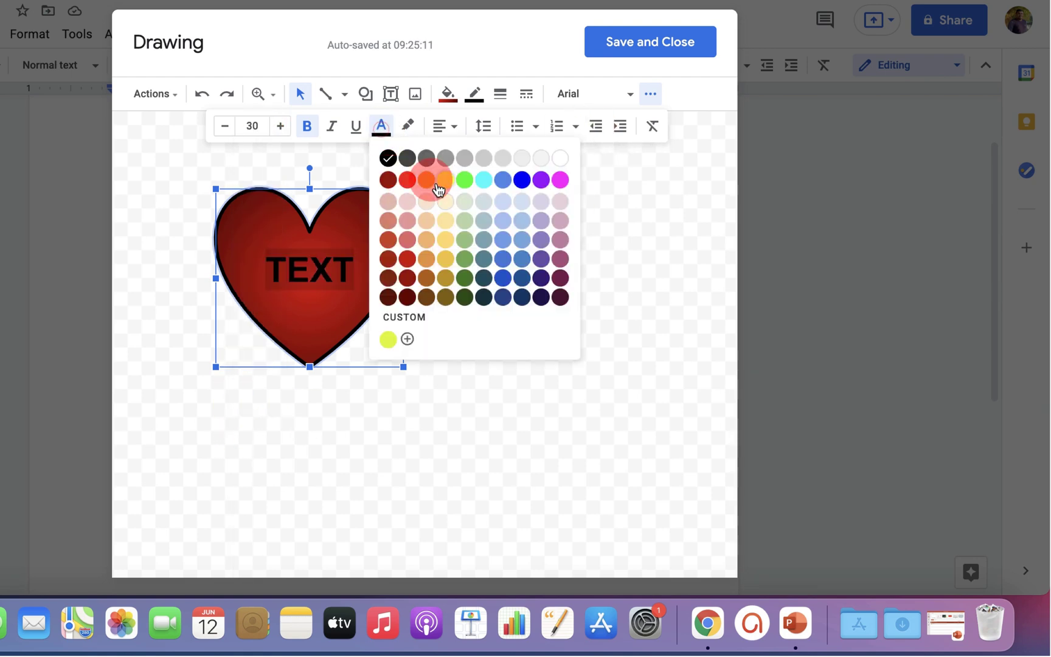
pyautogui.click(561, 158)
pyautogui.press('Escape')
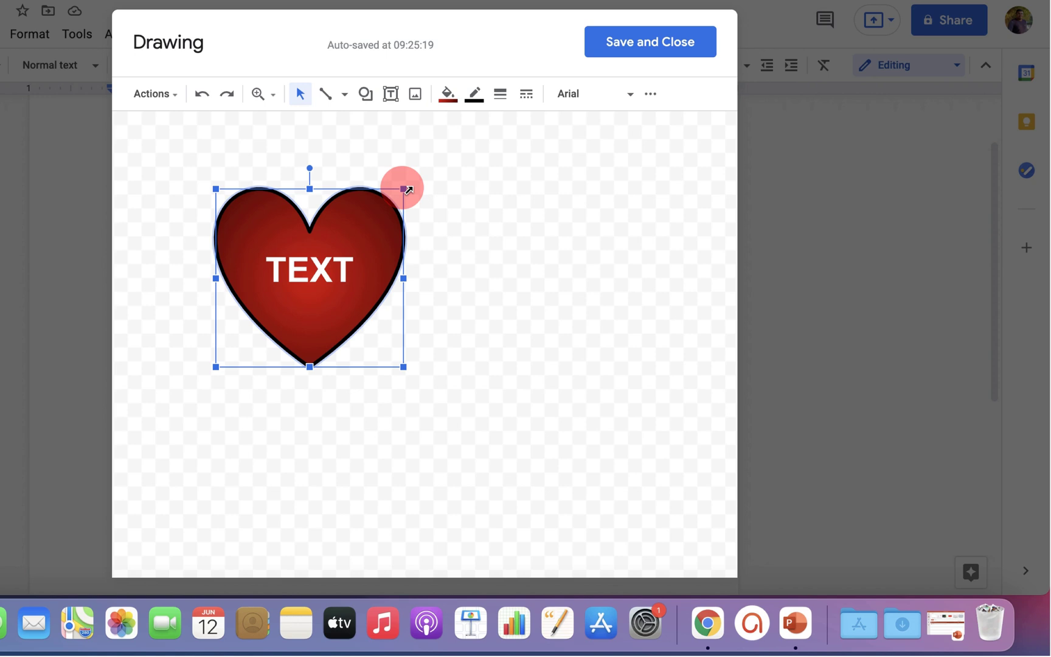
# - Widen the heart slightly, tilt it clockwise, then rotate it back upright and deselect it
pyautogui.moveTo(403, 190)
pyautogui.mouseDown()
pyautogui.moveTo(516, 142)
pyautogui.moveTo(448, 177)
pyautogui.mouseUp()
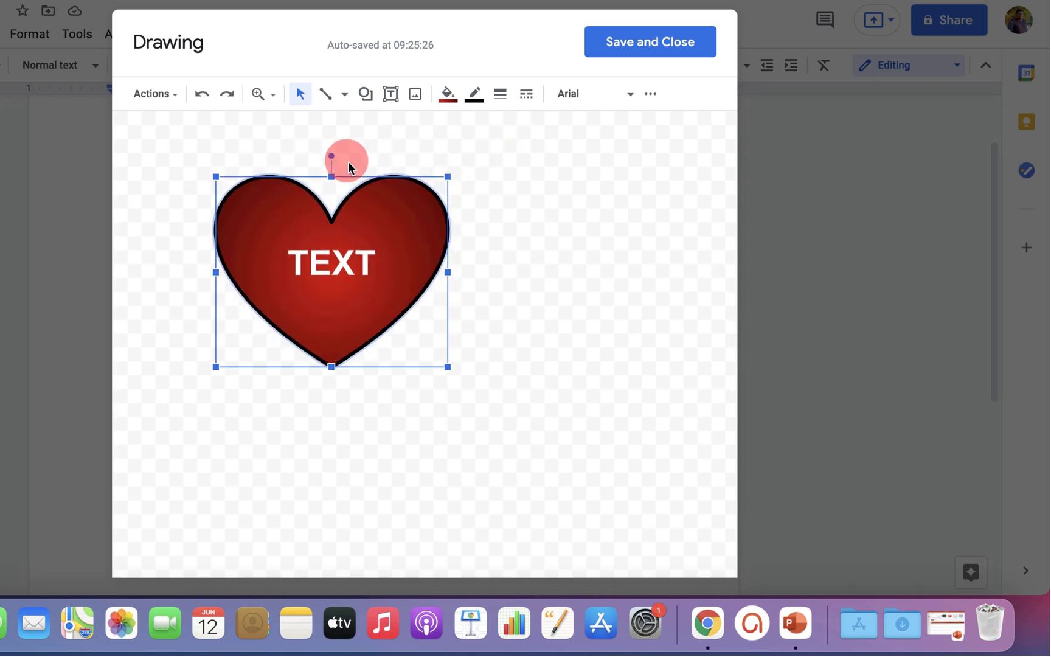
pyautogui.moveTo(332, 156); pyautogui.dragTo(417, 222)
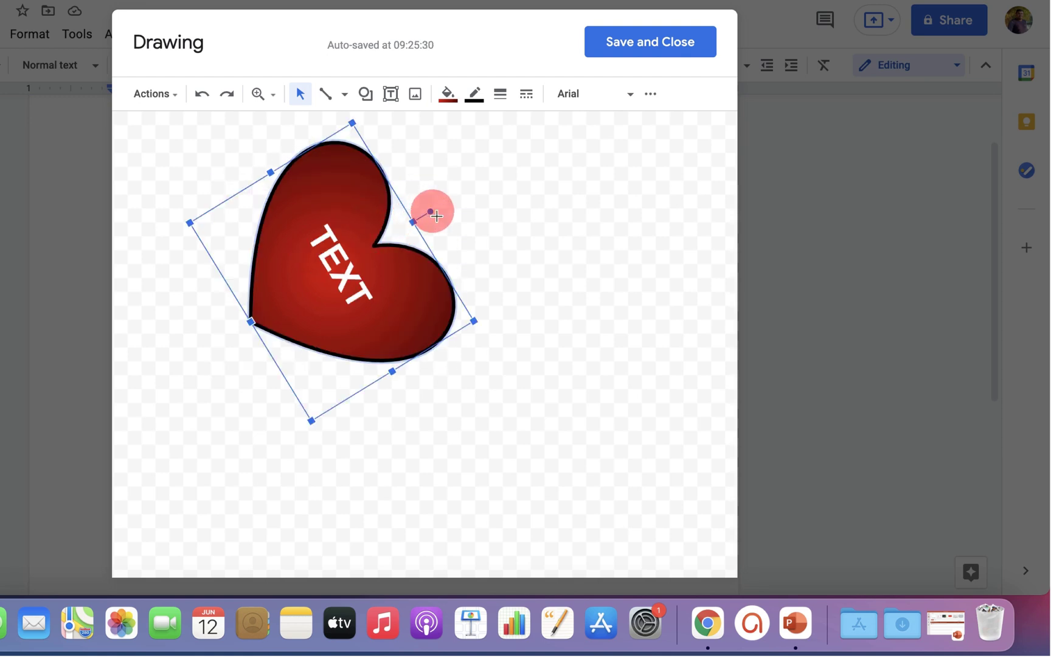
pyautogui.moveTo(431, 214)
pyautogui.mouseDown()
pyautogui.moveTo(298, 167)
pyautogui.moveTo(331, 160)
pyautogui.mouseUp()
pyautogui.click(493, 284)
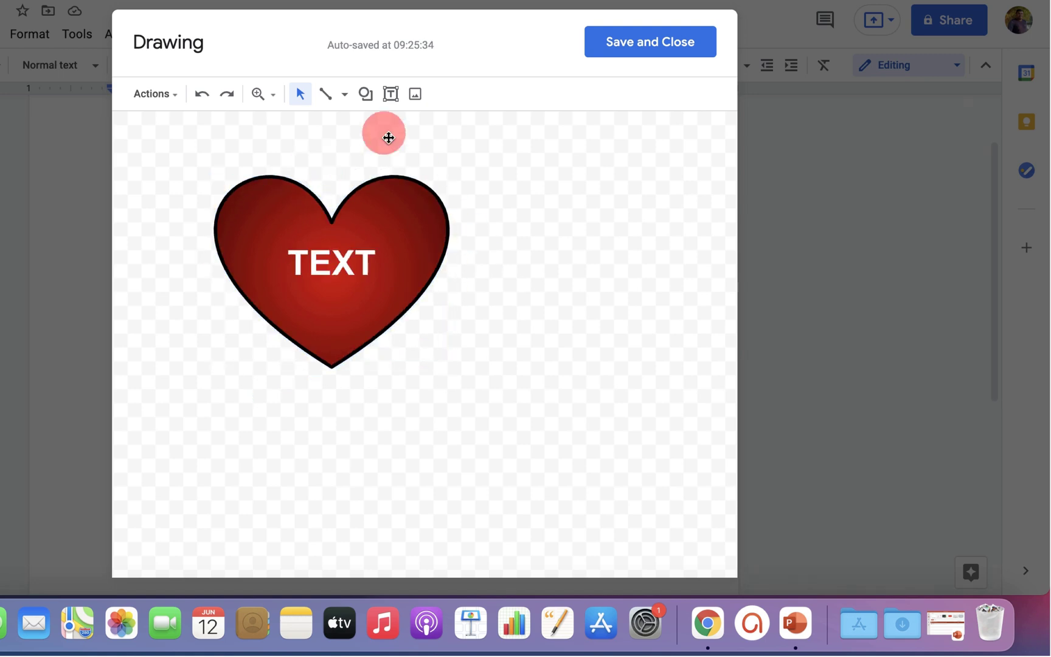
# - Draw a freehand scribble to the right of the heart and give it a thicker line
pyautogui.click(345, 94)
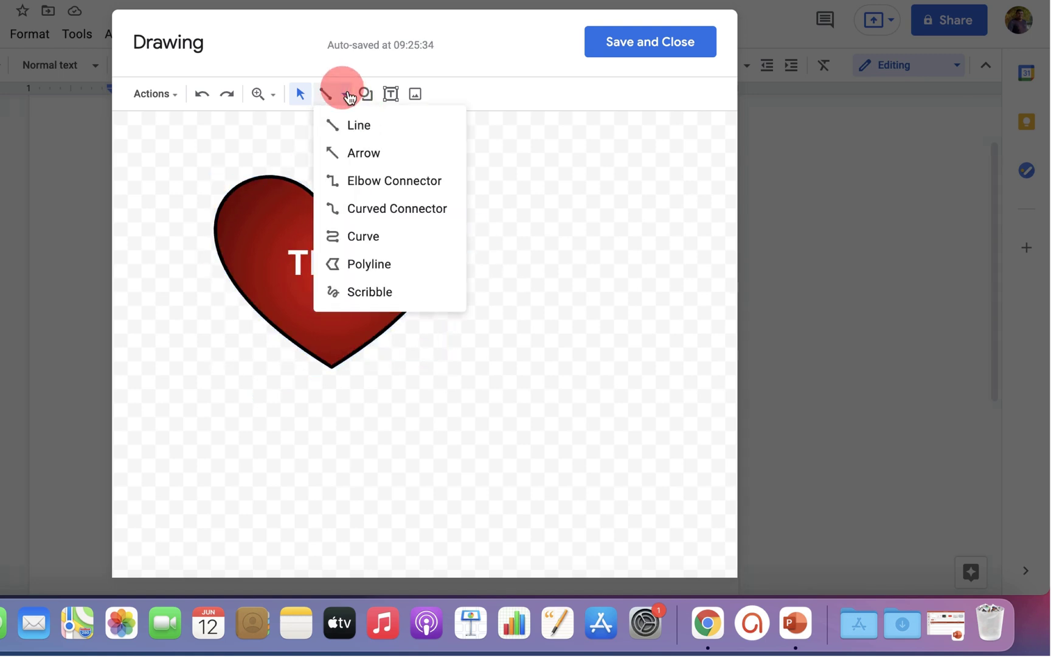
pyautogui.click(391, 298)
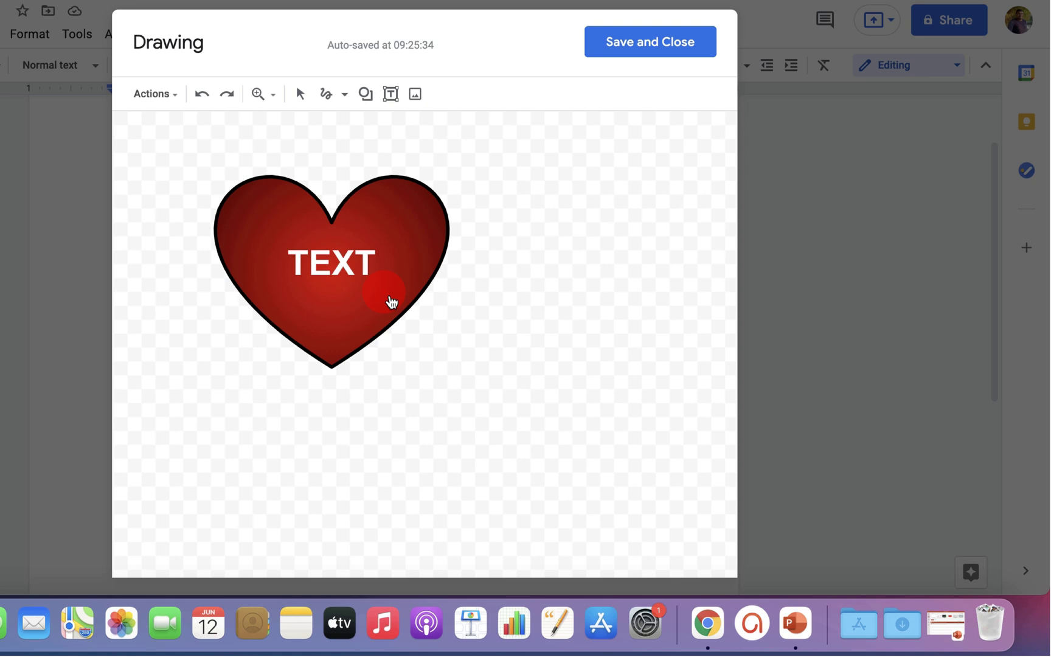
pyautogui.moveTo(550, 467)
pyautogui.mouseDown()
pyautogui.moveTo(596, 531)
pyautogui.moveTo(552, 458)
pyautogui.mouseUp()
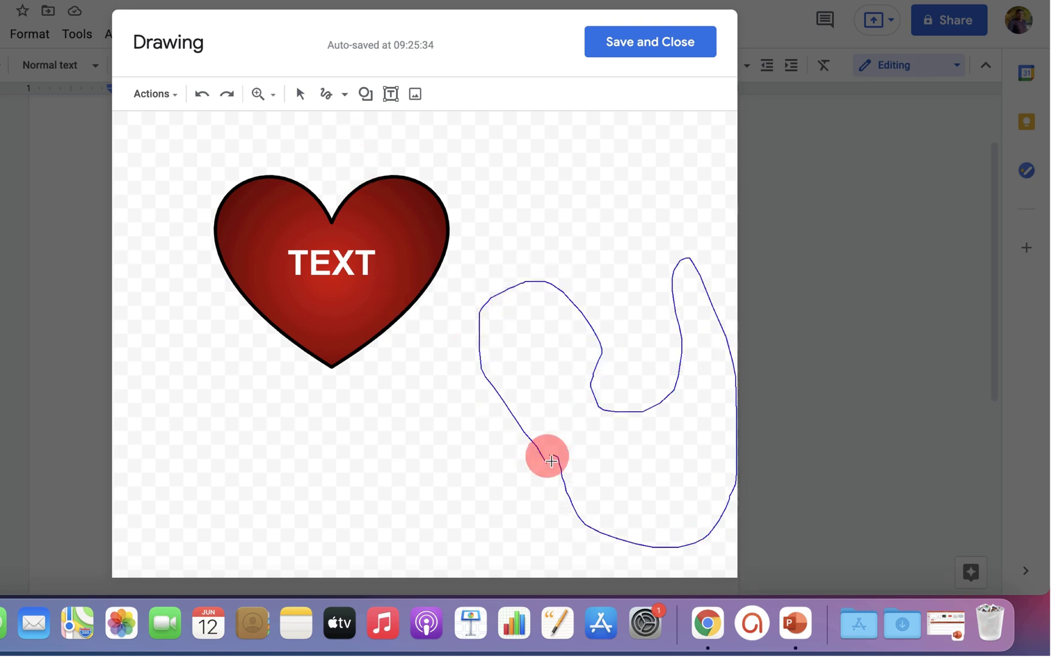
pyautogui.click(449, 94)
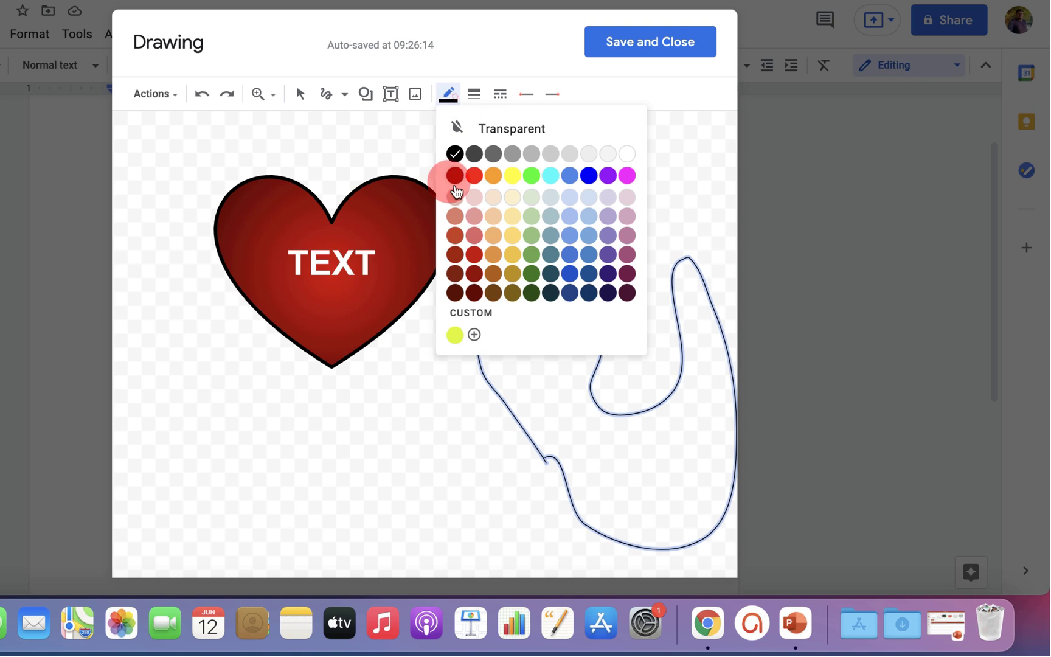
pyautogui.click(474, 94)
pyautogui.click(502, 179)
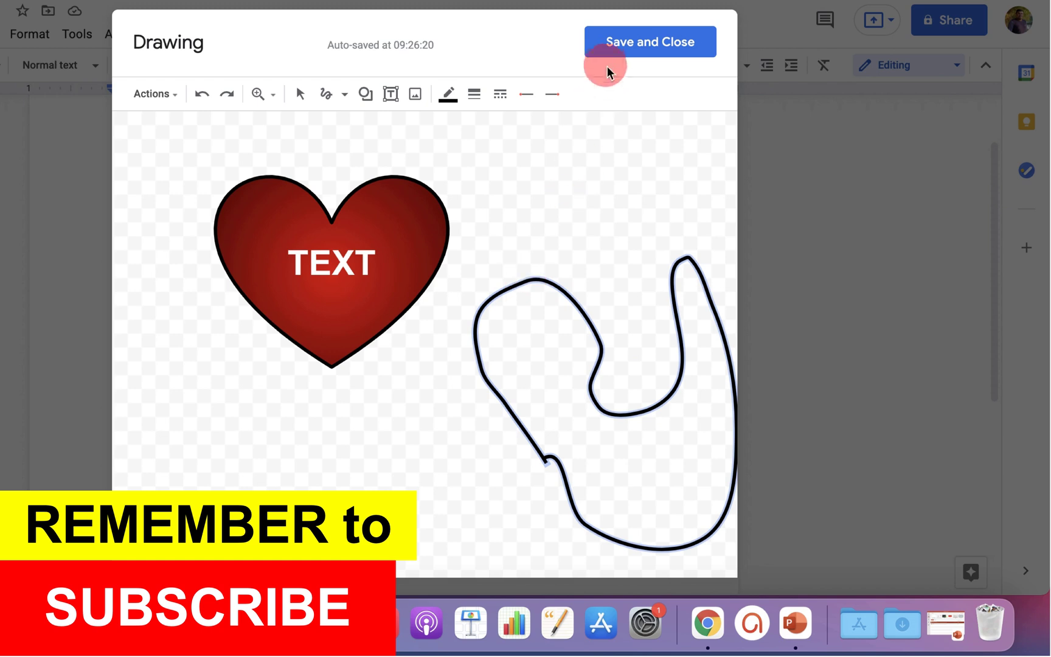
# - Save and close the drawing, placing the heart and scribble under the title
pyautogui.click(624, 42)
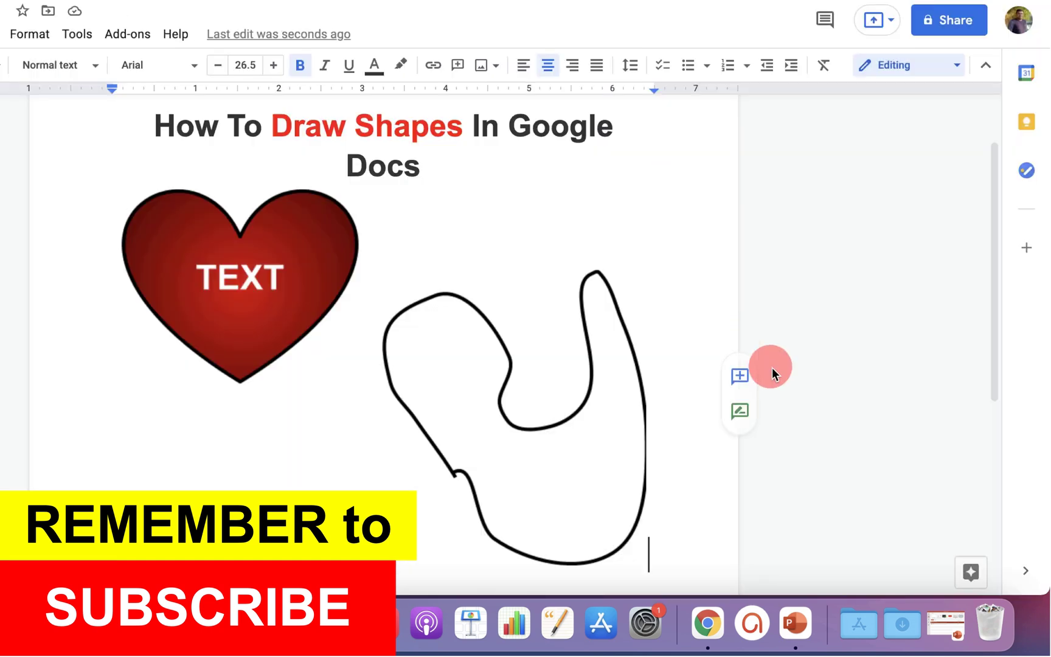